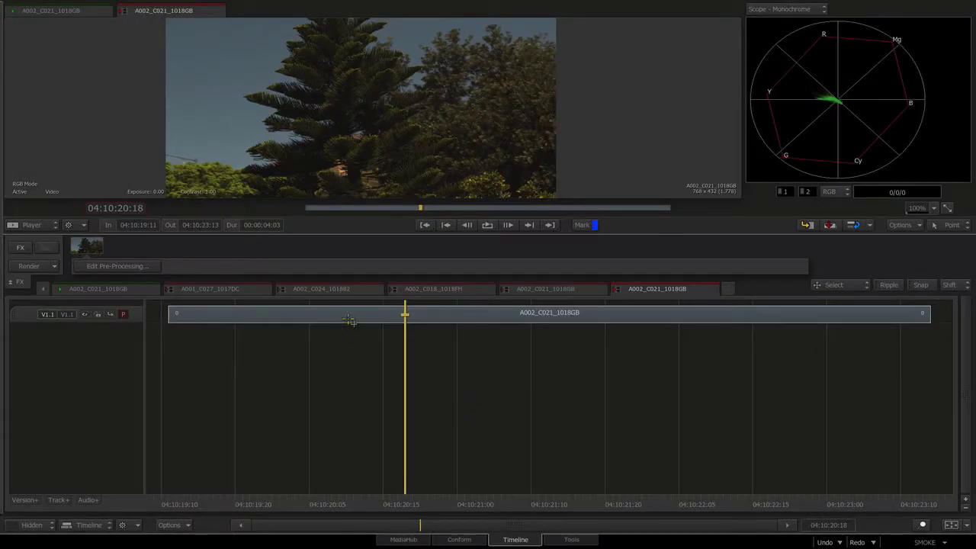
- Create a ConnectFX setup on timeline clip A002_C021_1018GB and space its source clip node away from the output node
{"action": "left_click", "coordinate": [322, 313]}
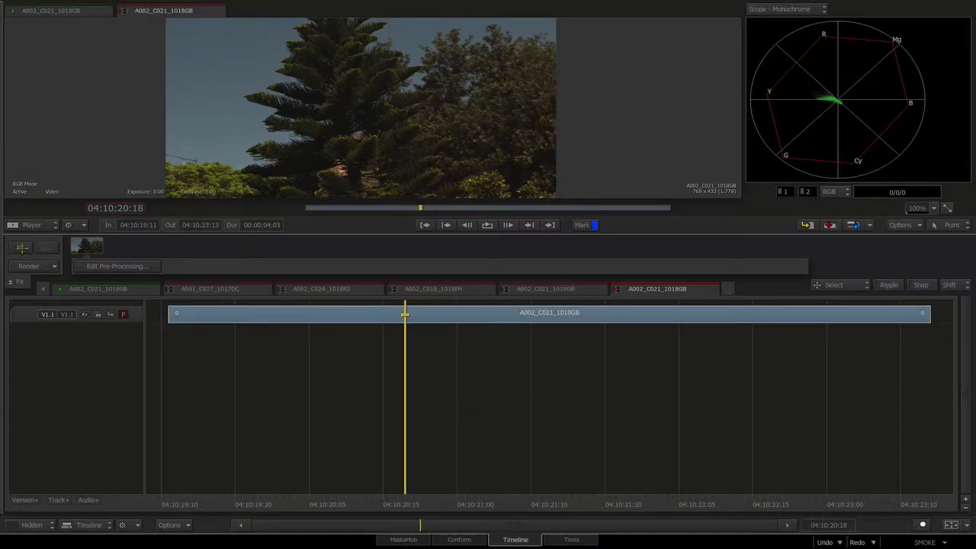
{"action": "left_click", "coordinate": [45, 246]}
{"action": "left_click", "coordinate": [103, 259]}
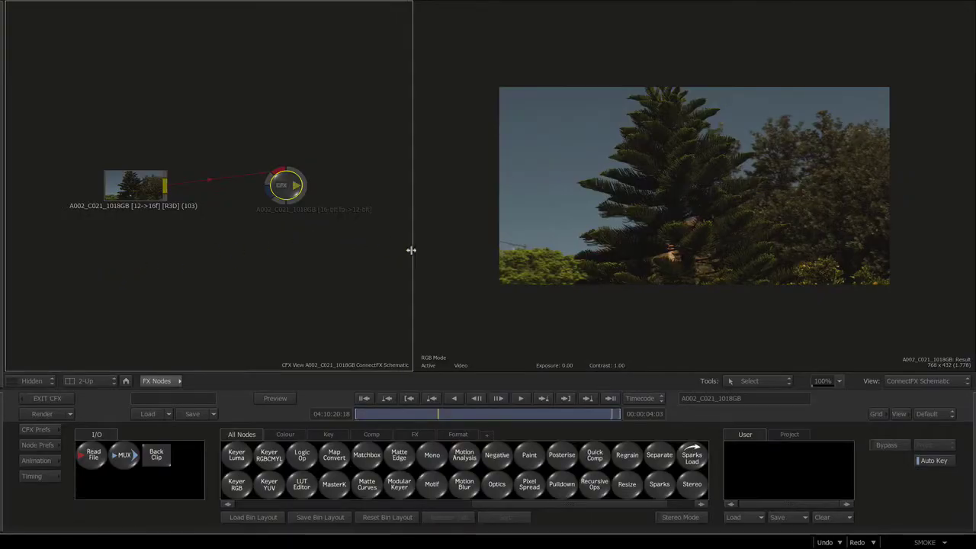
{"action": "left_click_drag", "start_coordinate": [411, 250], "coordinate": [439, 250]}
{"action": "left_click_drag", "start_coordinate": [348, 257], "coordinate": [353, 261]}
{"action": "left_click_drag", "start_coordinate": [153, 190], "coordinate": [112, 189]}
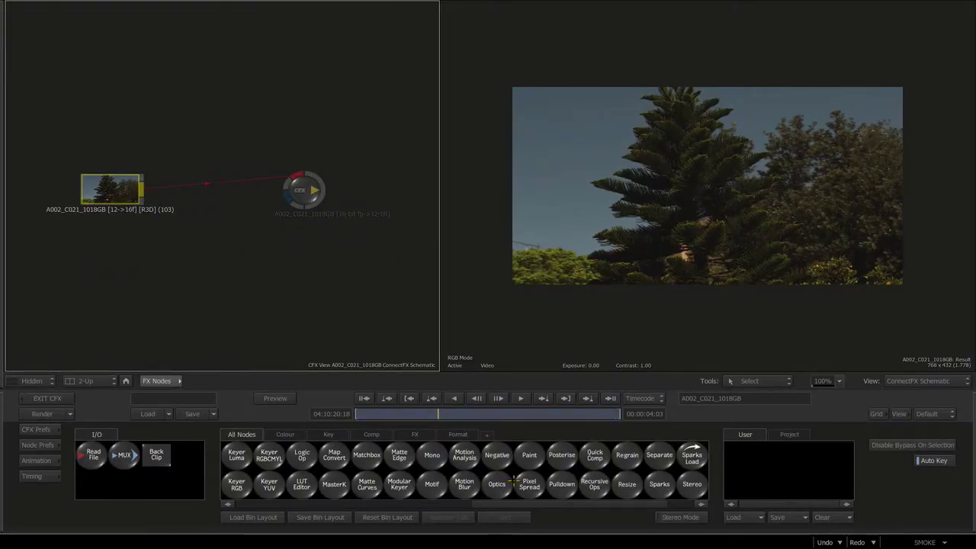
- Add a Motion Analysis node fed by the source clip and set its analysis to Use Full Resolution
{"action": "left_click", "coordinate": [464, 454]}
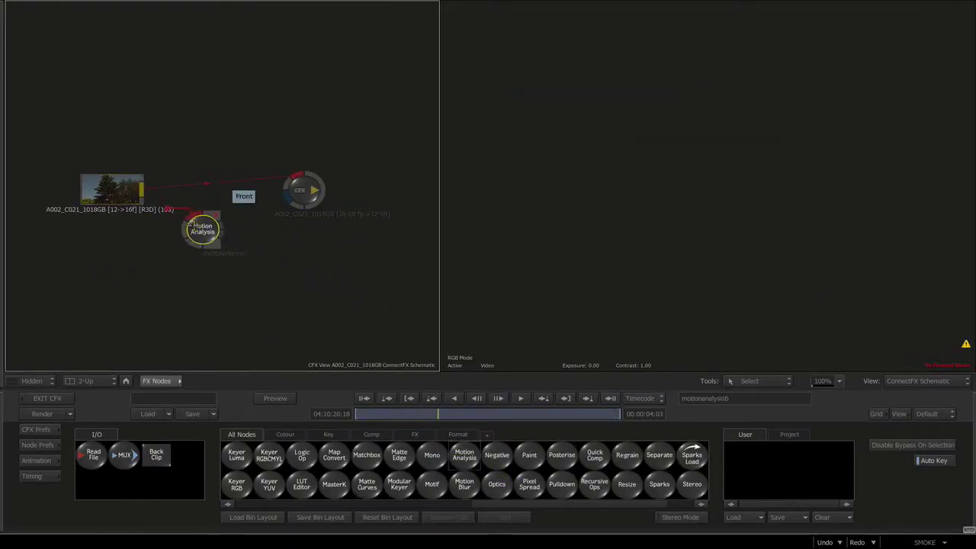
{"action": "left_click", "coordinate": [193, 236]}
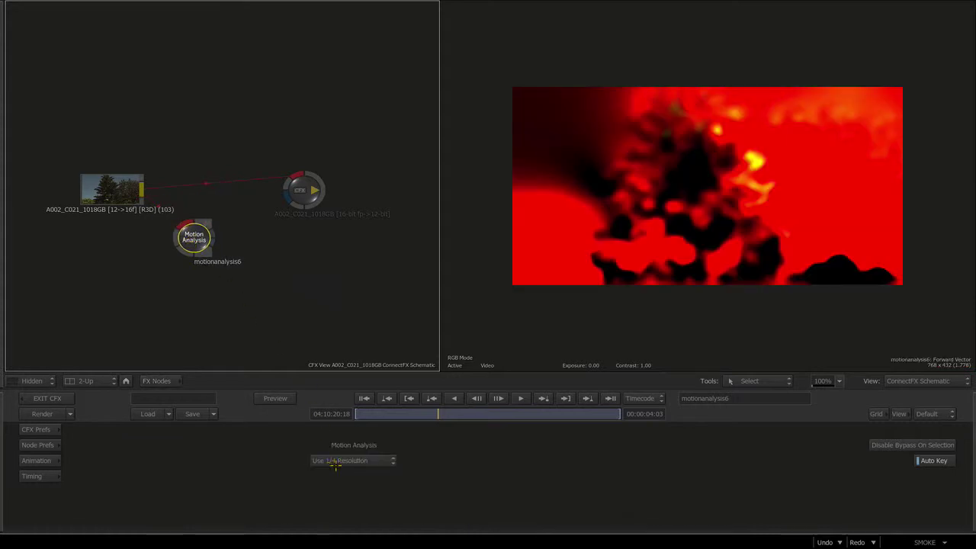
{"action": "left_click", "coordinate": [335, 460]}
{"action": "left_click", "coordinate": [335, 473]}
{"action": "left_click", "coordinate": [358, 460]}
{"action": "left_click", "coordinate": [358, 472]}
- Move the output node further out and create a clip node from the Motion Analysis result, placed beside it
{"action": "scroll", "coordinate": [253, 255], "scroll_direction": "down", "scroll_amount": 1}
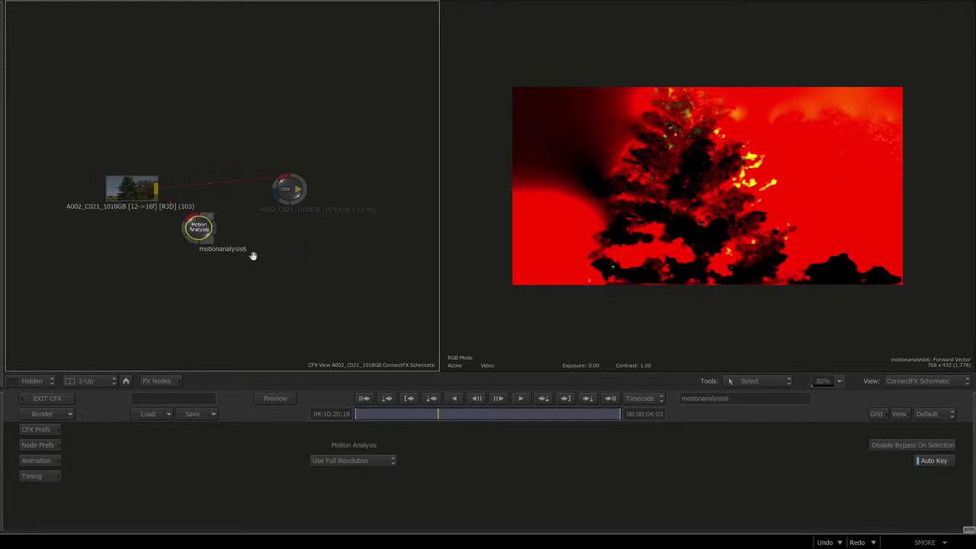
{"action": "left_click_drag", "start_coordinate": [253, 255], "coordinate": [252, 253]}
{"action": "left_click_drag", "start_coordinate": [289, 188], "coordinate": [333, 199]}
{"action": "left_click", "coordinate": [198, 228]}
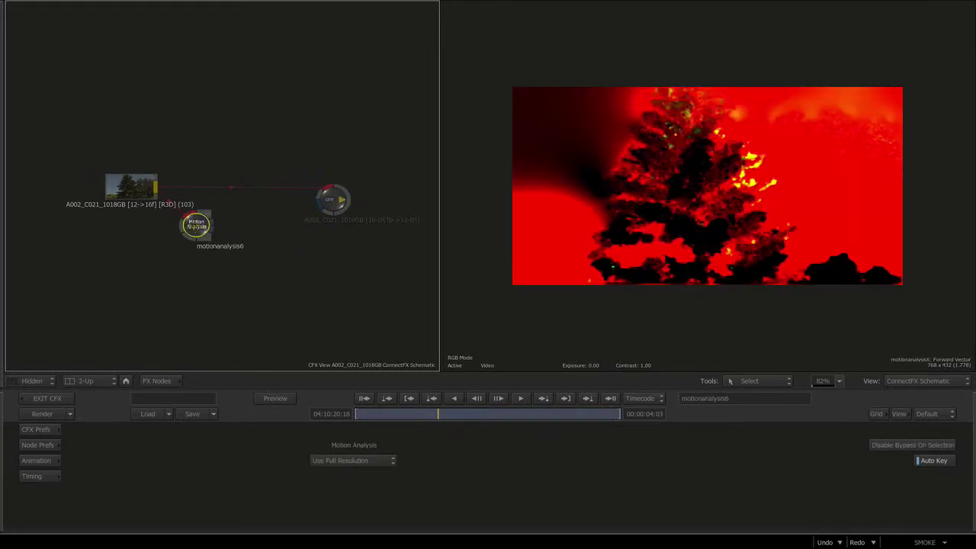
{"action": "right_click", "coordinate": [196, 224]}
{"action": "left_click", "coordinate": [211, 325]}
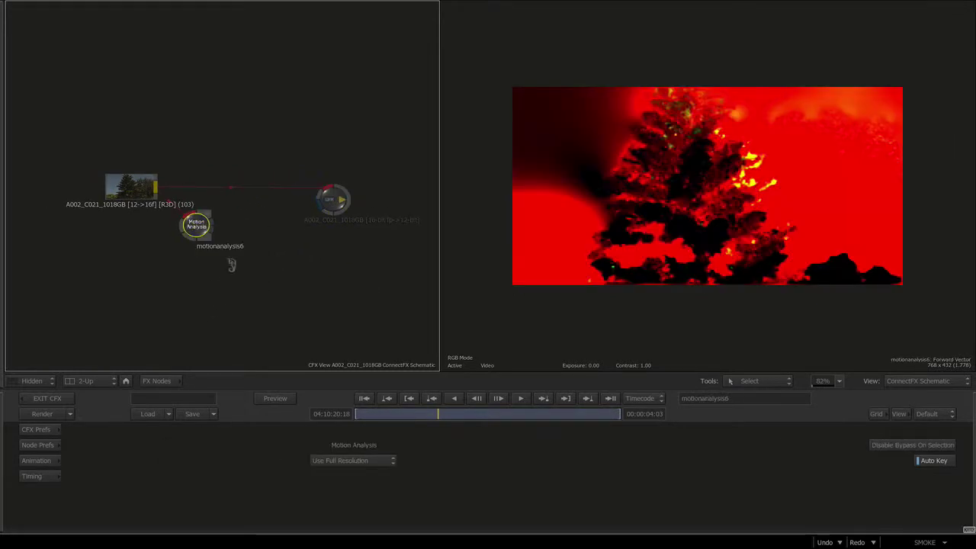
{"action": "left_click_drag", "start_coordinate": [200, 267], "coordinate": [255, 248]}
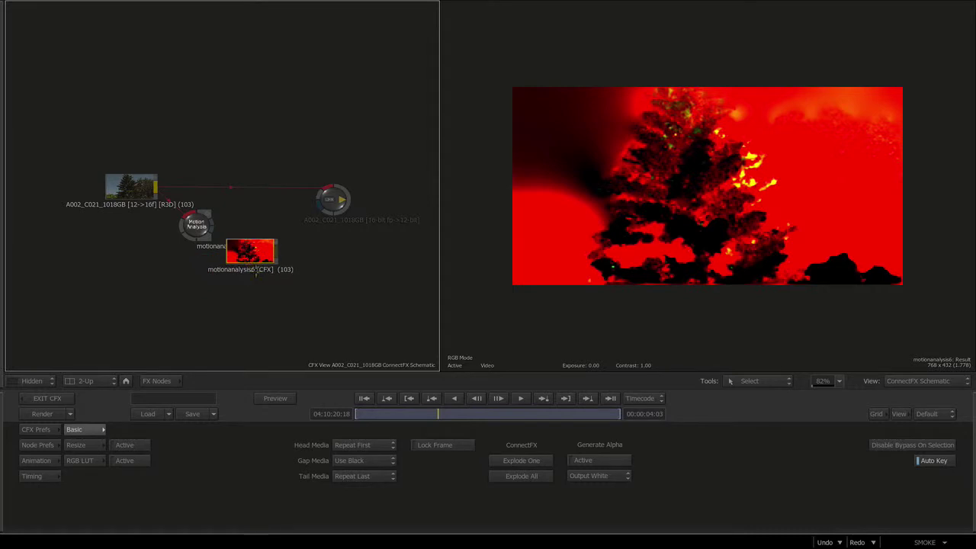
- Render the motion analysis clip from the timing view and go to frame 04:10:21:12 to check the vectors
{"action": "left_click", "coordinate": [35, 475]}
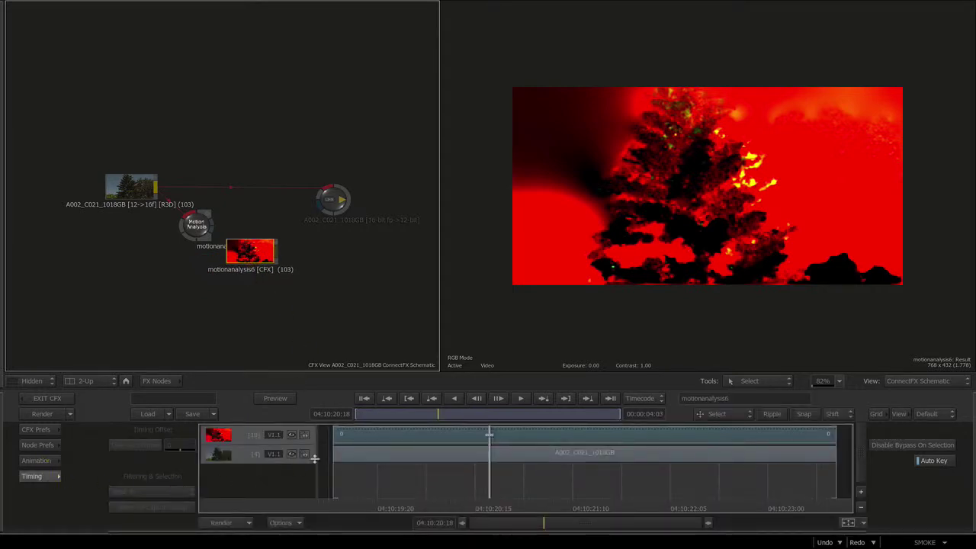
{"action": "left_click", "coordinate": [221, 523]}
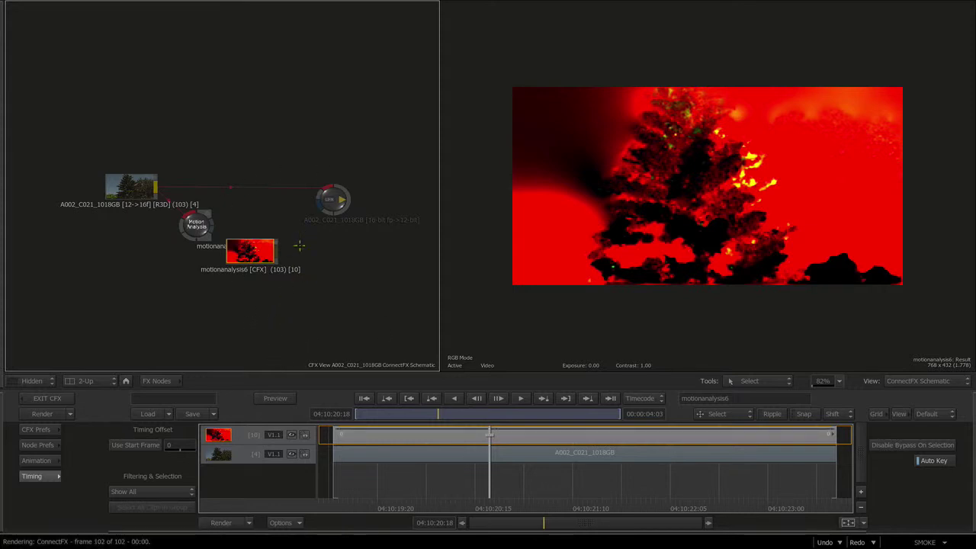
{"action": "left_click_drag", "start_coordinate": [258, 244], "coordinate": [255, 231]}
{"action": "left_click", "coordinate": [364, 399]}
{"action": "left_click_drag", "start_coordinate": [364, 413], "coordinate": [487, 400]}
- Make room in the schematic and add a Pixel Spread node fed by the source and motion vector clips, connected to the output
{"action": "left_click_drag", "start_coordinate": [320, 246], "coordinate": [284, 235]}
{"action": "left_click_drag", "start_coordinate": [155, 189], "coordinate": [92, 189]}
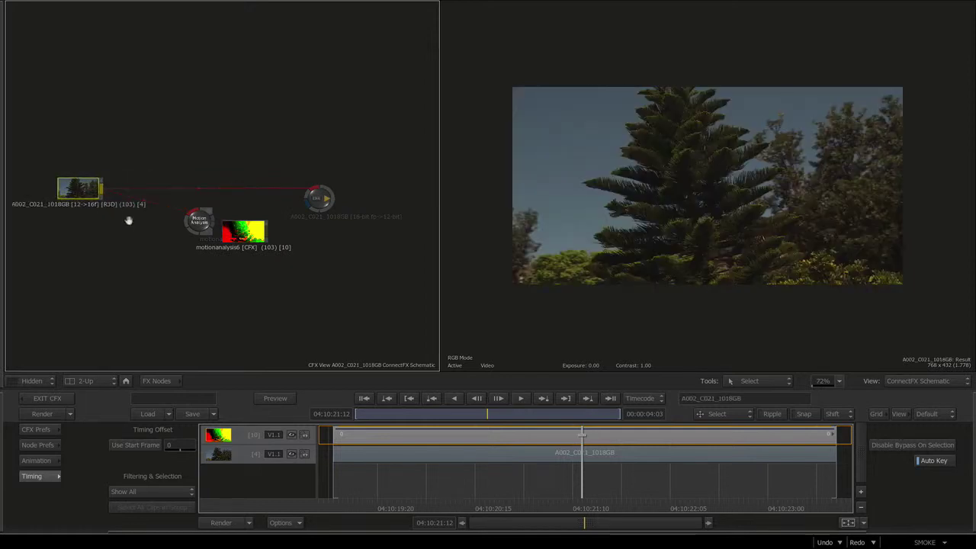
{"action": "left_click_drag", "start_coordinate": [202, 222], "coordinate": [132, 221]}
{"action": "left_click_drag", "start_coordinate": [249, 226], "coordinate": [188, 224]}
{"action": "left_click", "coordinate": [156, 380]}
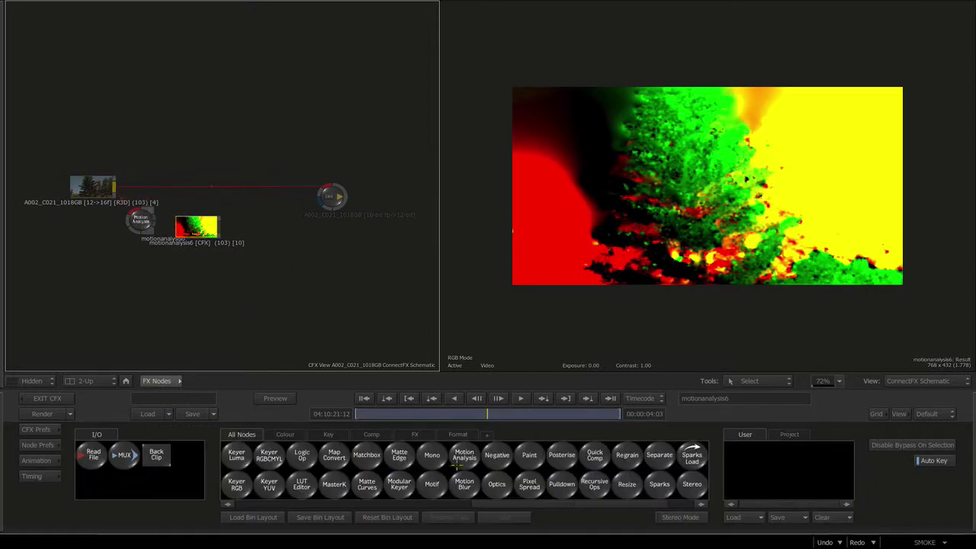
{"action": "left_click_drag", "start_coordinate": [464, 482], "coordinate": [119, 177]}
{"action": "left_click_drag", "start_coordinate": [183, 166], "coordinate": [289, 191]}
{"action": "left_click", "coordinate": [329, 196]}
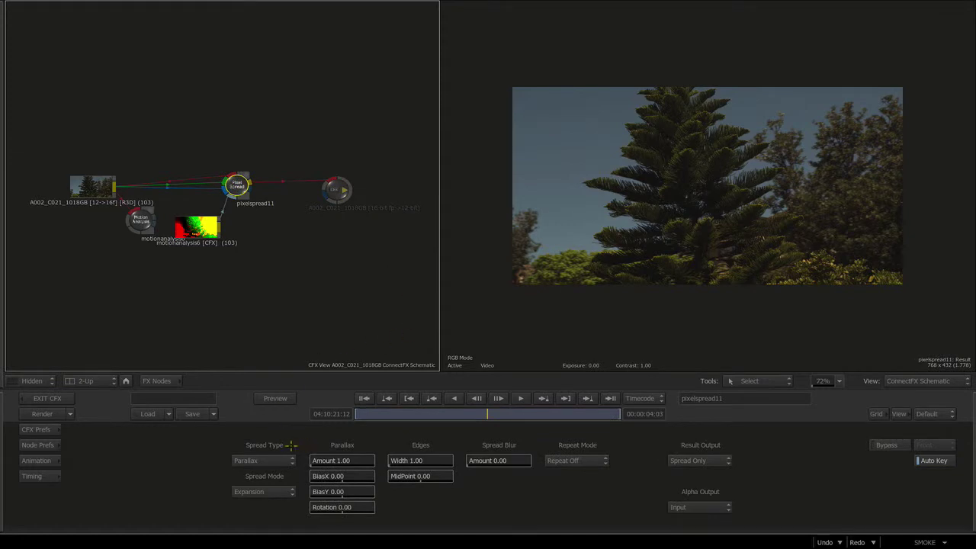
- Set the Pixel Spread node's spread type to Vector Warp and enlarge the result view
{"action": "left_click", "coordinate": [261, 461]}
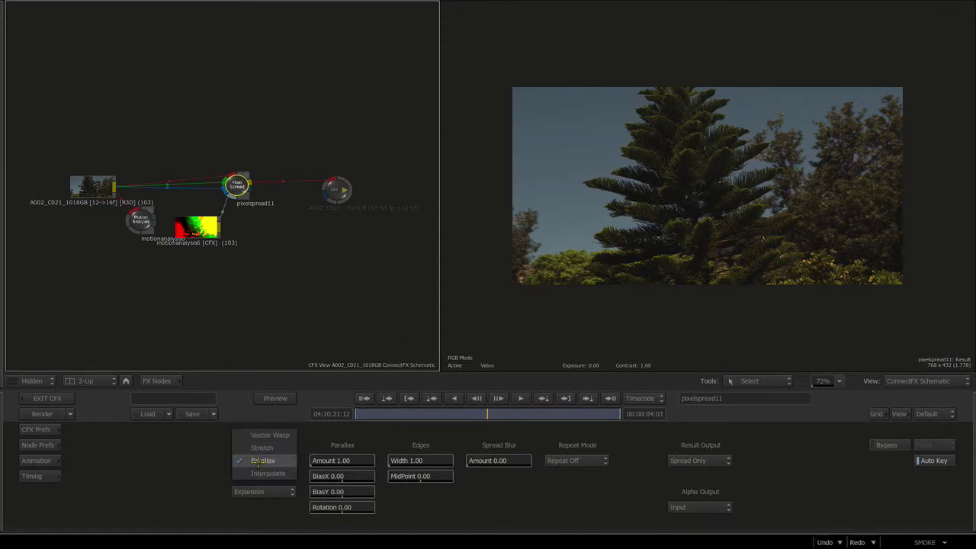
{"action": "left_click", "coordinate": [270, 435]}
{"action": "scroll", "coordinate": [567, 300], "scroll_direction": "up", "scroll_amount": 3}
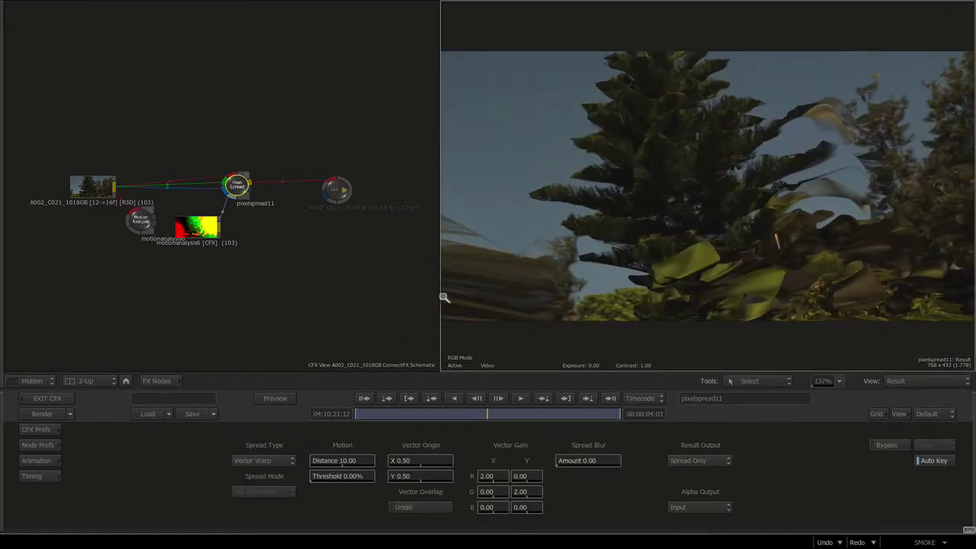
{"action": "left_click_drag", "start_coordinate": [442, 295], "coordinate": [401, 298]}
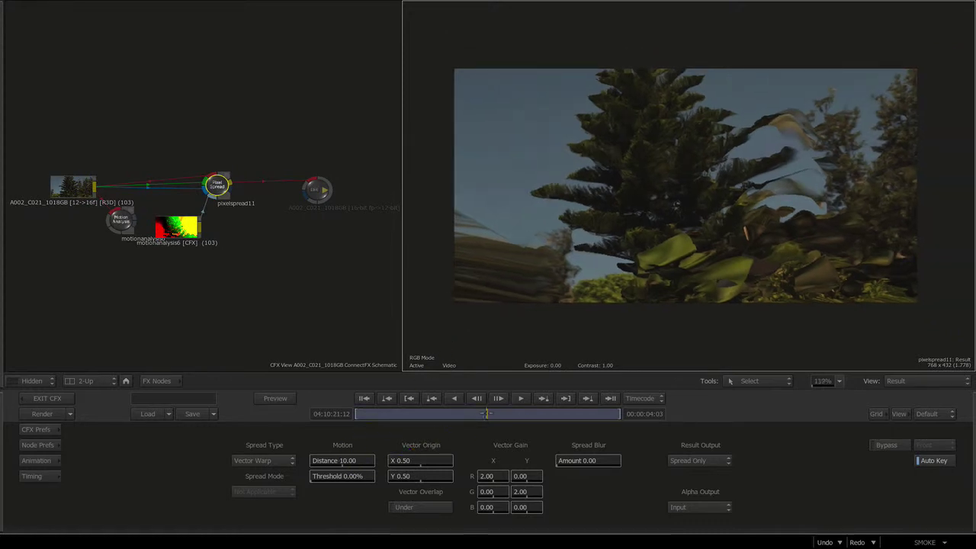
- Set the Vector Warp motion distance to -0.70 and the spread blur amount to 4.00
{"action": "left_click_drag", "start_coordinate": [347, 460], "coordinate": [323, 460]}
{"action": "left_click", "coordinate": [329, 461]}
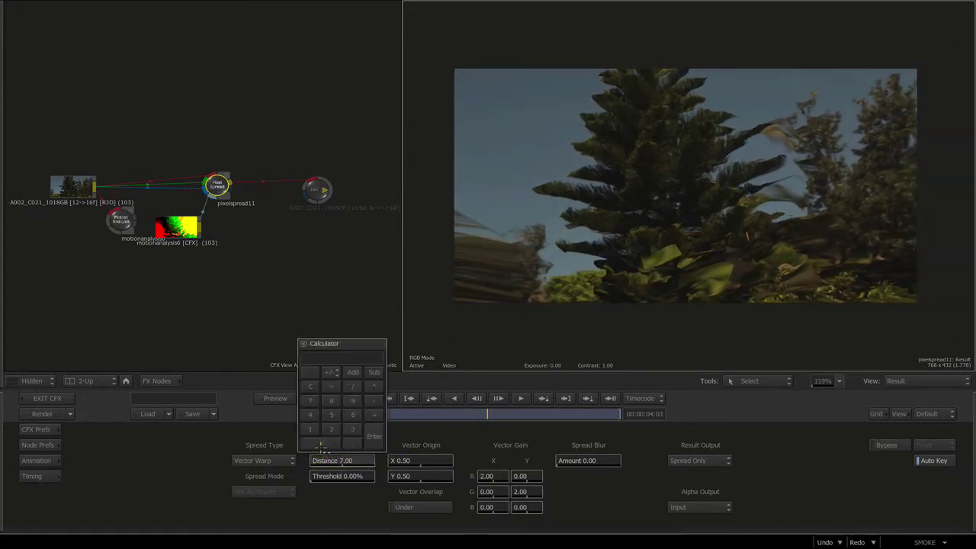
{"action": "double_click", "coordinate": [320, 442]}
{"action": "key", "text": "Return"}
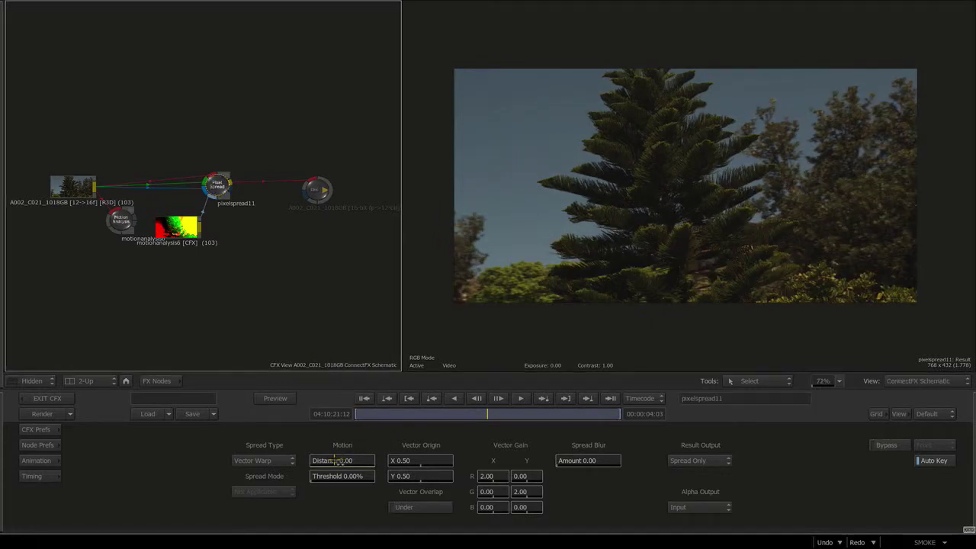
{"action": "left_click_drag", "start_coordinate": [337, 461], "coordinate": [302, 461]}
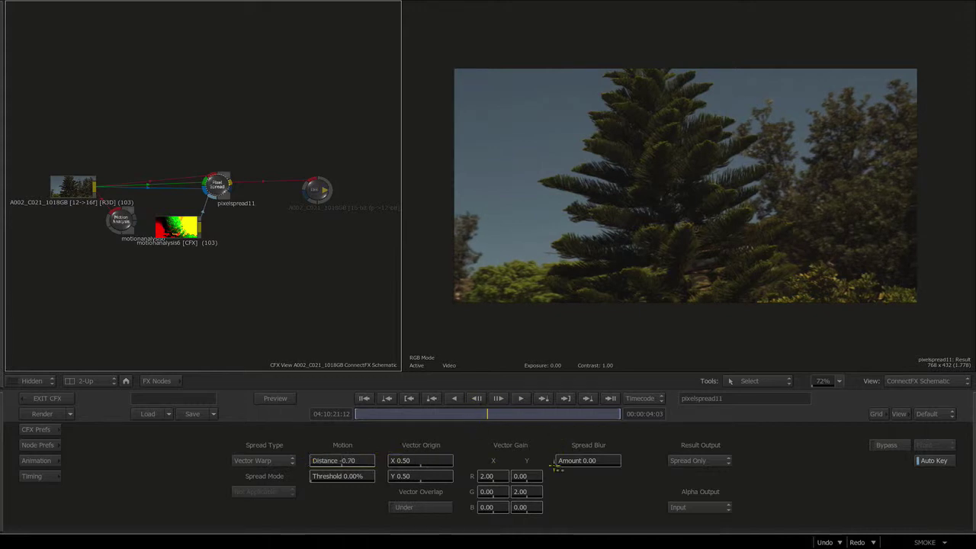
{"action": "left_click_drag", "start_coordinate": [570, 461], "coordinate": [571, 463]}
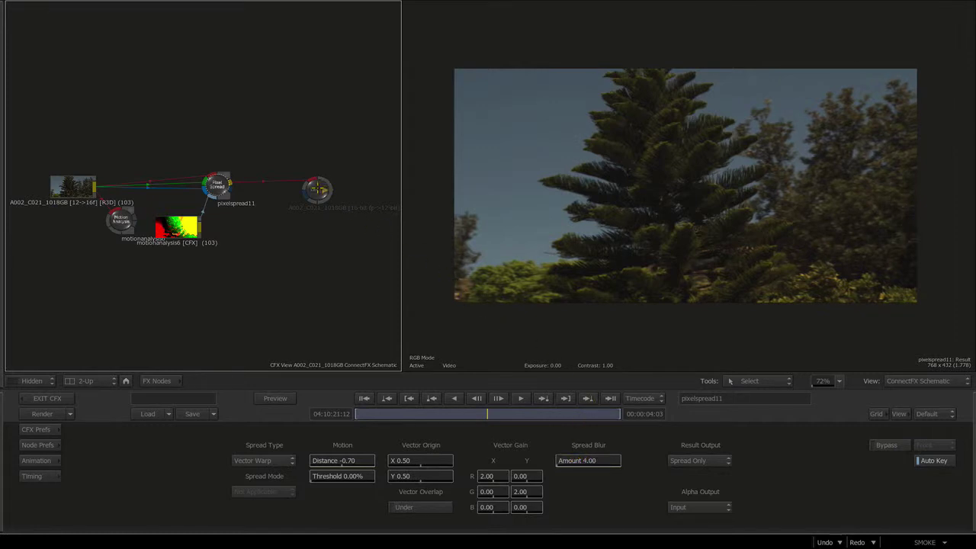
- Compare the original source clip with the Pixel Spread result to judge the offset between tree and background
{"action": "left_click_drag", "start_coordinate": [319, 190], "coordinate": [332, 193]}
{"action": "left_click", "coordinate": [74, 186]}
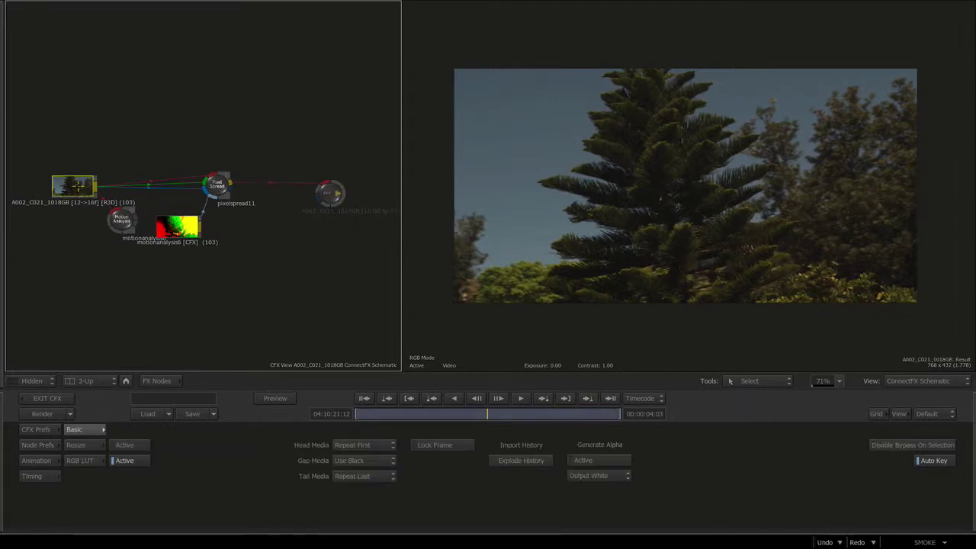
{"action": "left_click", "coordinate": [216, 185]}
{"action": "left_click", "coordinate": [76, 183]}
{"action": "left_click", "coordinate": [213, 185]}
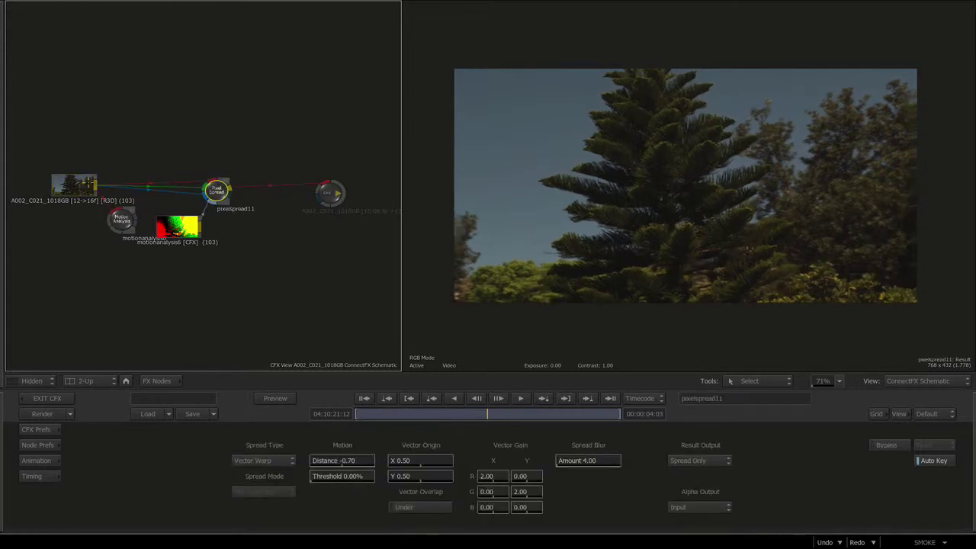
{"action": "left_click", "coordinate": [88, 185]}
{"action": "left_click", "coordinate": [214, 188]}
{"action": "left_click", "coordinate": [82, 182]}
{"action": "left_click_drag", "start_coordinate": [72, 183], "coordinate": [77, 181]}
{"action": "key", "text": "Left"}
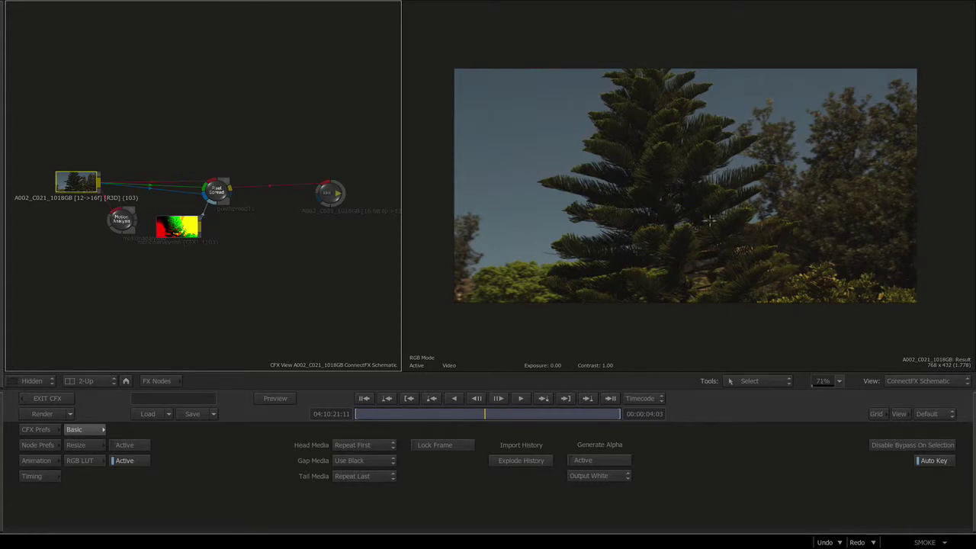
{"action": "left_click", "coordinate": [218, 191]}
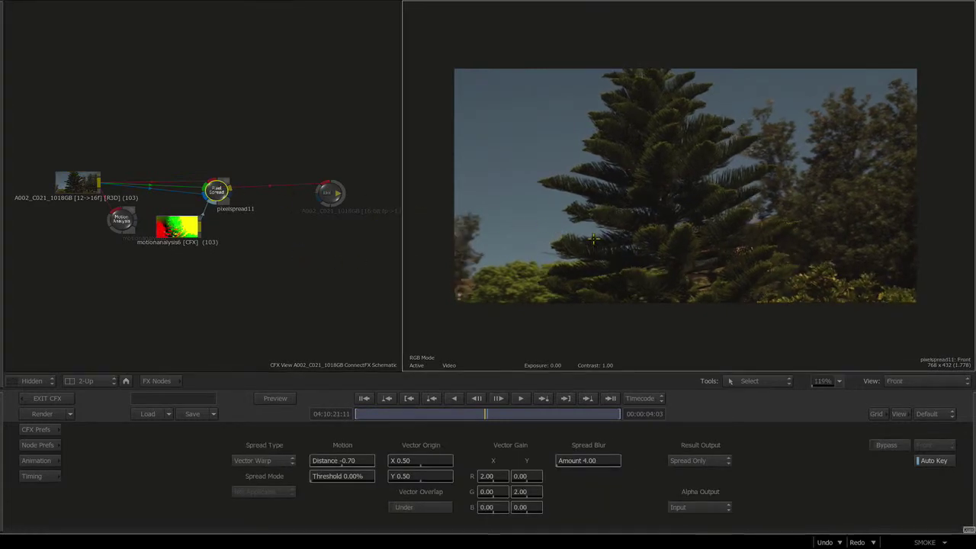
{"action": "left_click", "coordinate": [594, 242]}
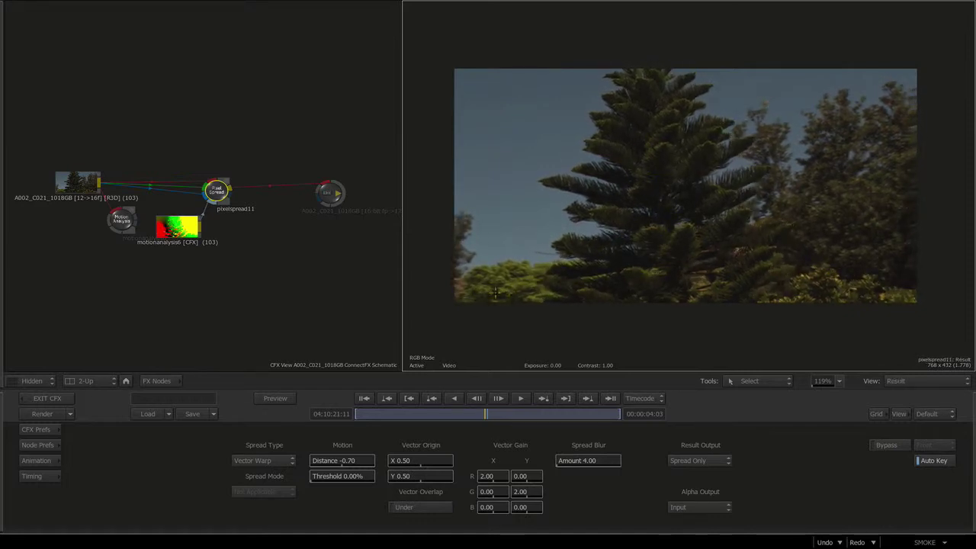
- Add a Stereo node before the output, fed by the source clip and Pixel Spread, with the anaglyph method set to Mono
{"action": "left_click_drag", "start_coordinate": [331, 196], "coordinate": [346, 199]}
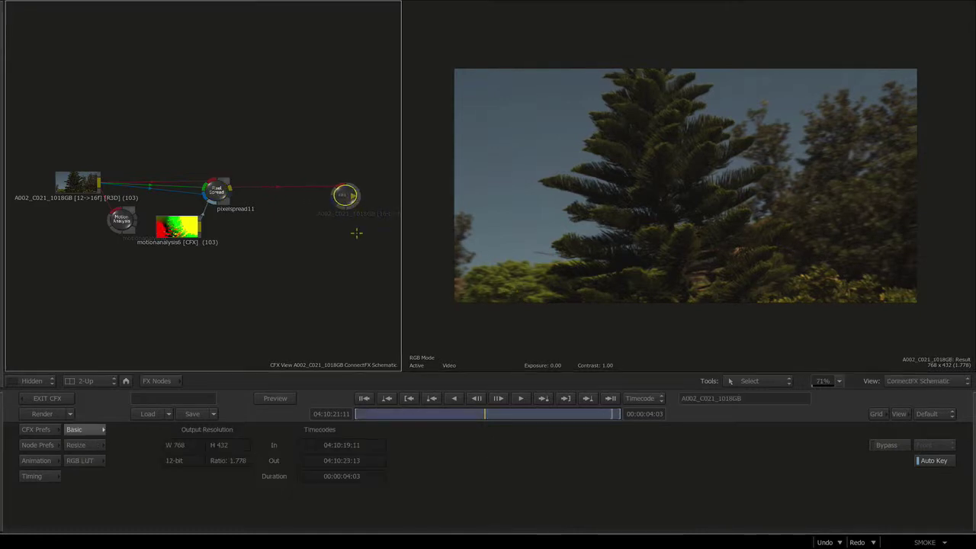
{"action": "left_click", "coordinate": [156, 380]}
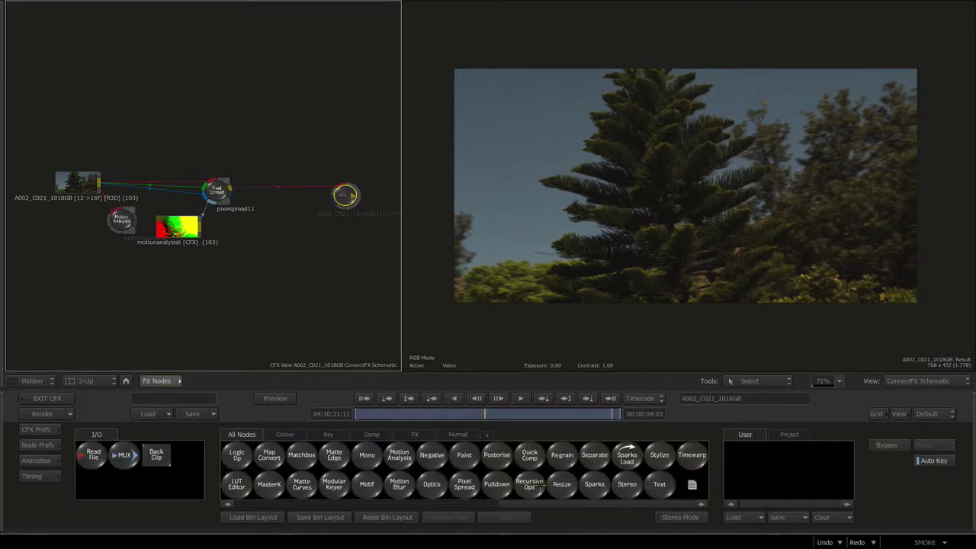
{"action": "left_click_drag", "start_coordinate": [626, 484], "coordinate": [360, 196]}
{"action": "left_click", "coordinate": [306, 181]}
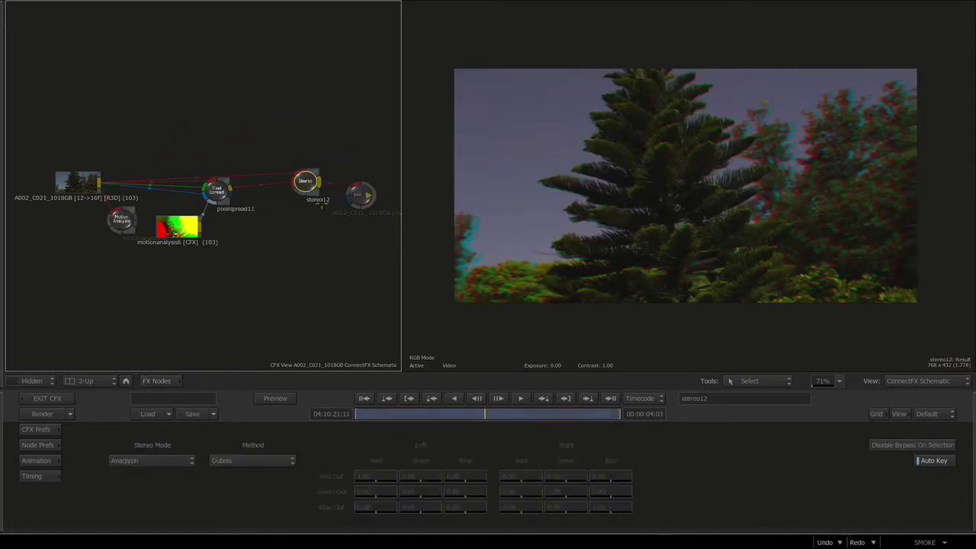
{"action": "left_click", "coordinate": [252, 461]}
{"action": "left_click", "coordinate": [244, 486]}
- Examine the anaglyph's red and cyan separation up close around the foliage and across several frames of the shot
{"action": "left_click_drag", "start_coordinate": [486, 345], "coordinate": [529, 283]}
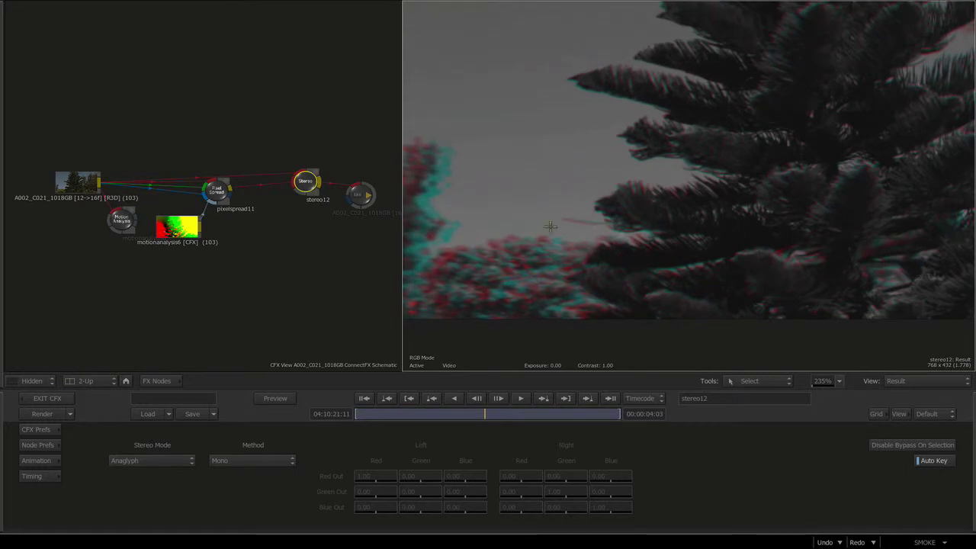
{"action": "left_click_drag", "start_coordinate": [530, 232], "coordinate": [492, 238]}
{"action": "left_click_drag", "start_coordinate": [592, 238], "coordinate": [562, 268]}
{"action": "scroll", "coordinate": [562, 268], "scroll_direction": "down", "scroll_amount": 2}
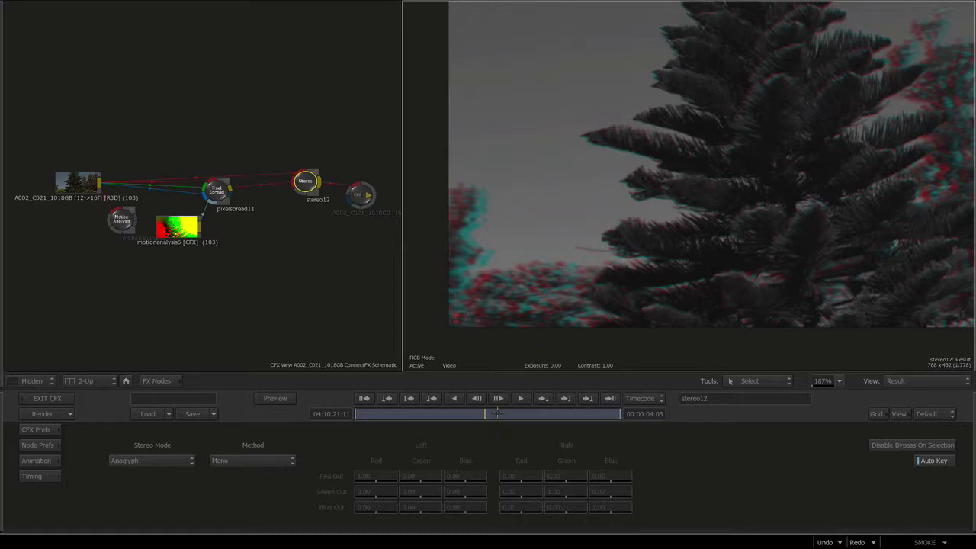
{"action": "left_click_drag", "start_coordinate": [610, 266], "coordinate": [420, 296]}
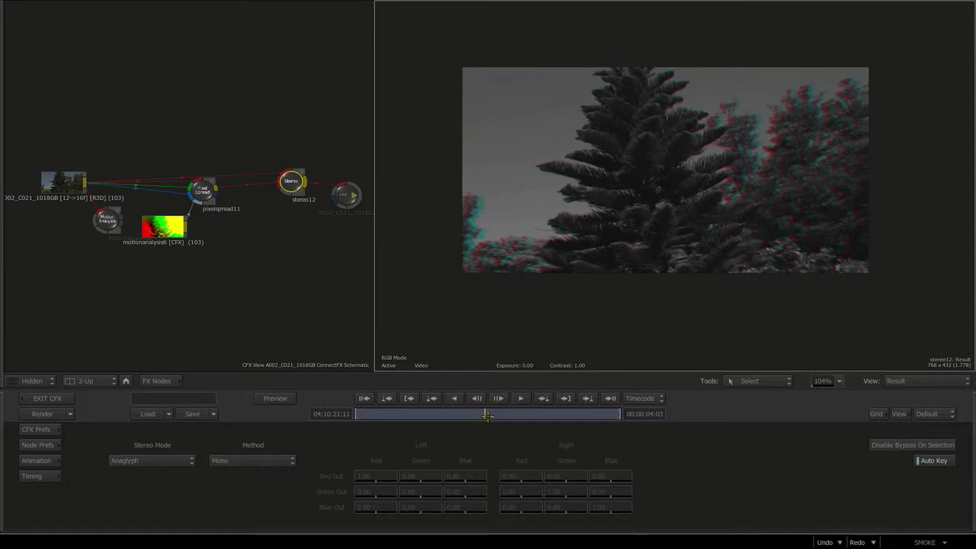
{"action": "left_click_drag", "start_coordinate": [486, 416], "coordinate": [500, 416]}
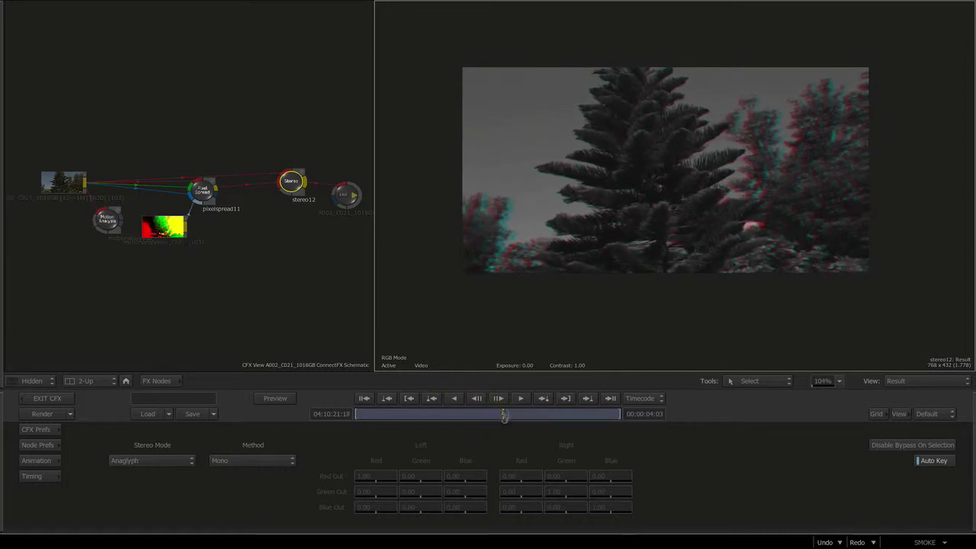
{"action": "left_click_drag", "start_coordinate": [503, 414], "coordinate": [541, 414]}
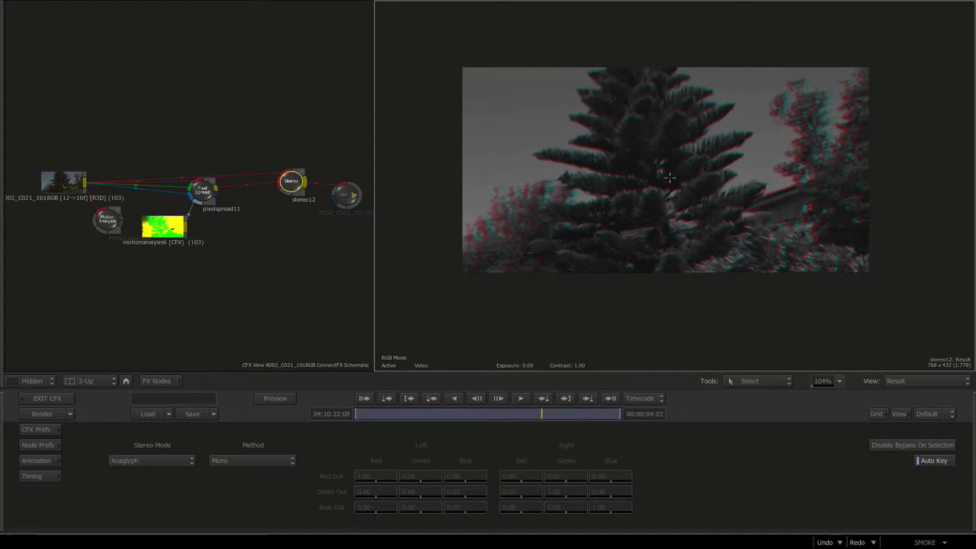
{"action": "left_click_drag", "start_coordinate": [545, 414], "coordinate": [511, 414]}
- Make the Stereo node Context 1 and, while viewing that context, set the Pixel Spread motion distance to 0.50
{"action": "left_click_drag", "start_coordinate": [293, 180], "coordinate": [286, 186]}
{"action": "key", "text": "1"}
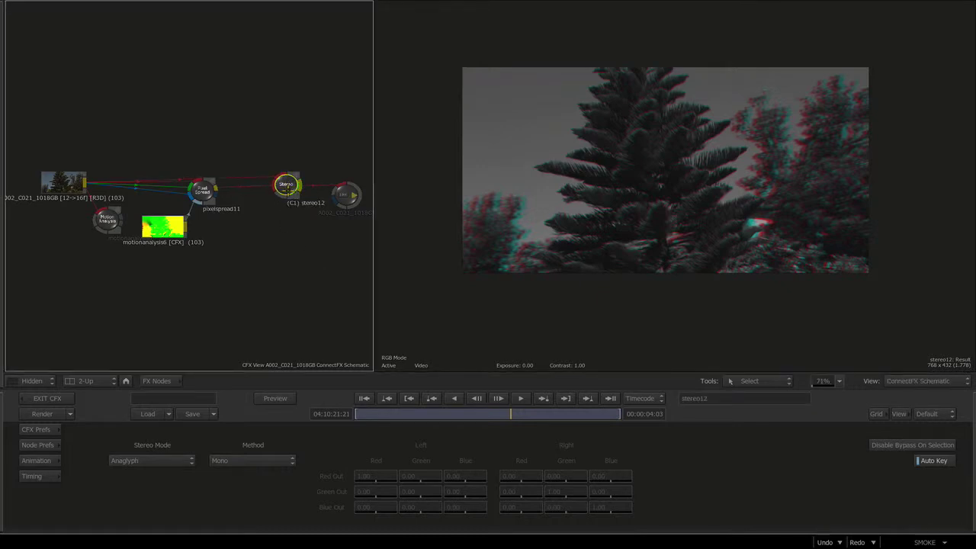
{"action": "left_click_drag", "start_coordinate": [205, 194], "coordinate": [202, 199]}
{"action": "key", "text": "1"}
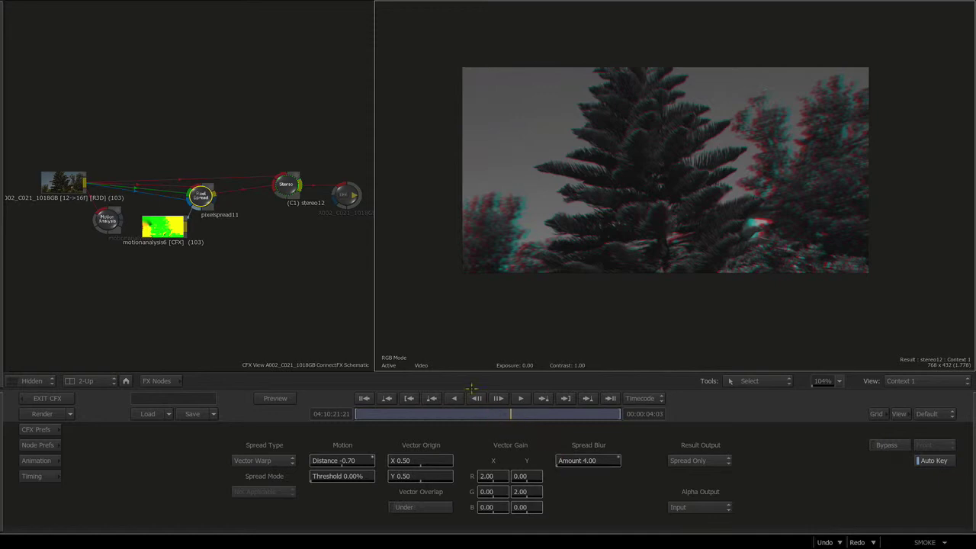
{"action": "left_click_drag", "start_coordinate": [343, 464], "coordinate": [371, 461]}
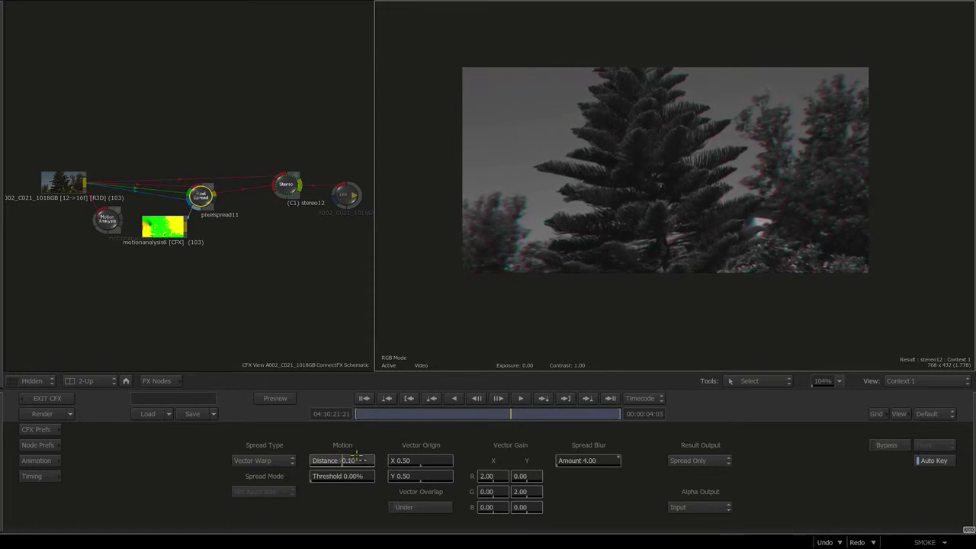
{"action": "mouse_move", "coordinate": [368, 459]}
{"action": "left_mouse_down"}
{"action": "mouse_move", "coordinate": [306, 465]}
{"action": "mouse_move", "coordinate": [349, 462]}
{"action": "left_mouse_up"}
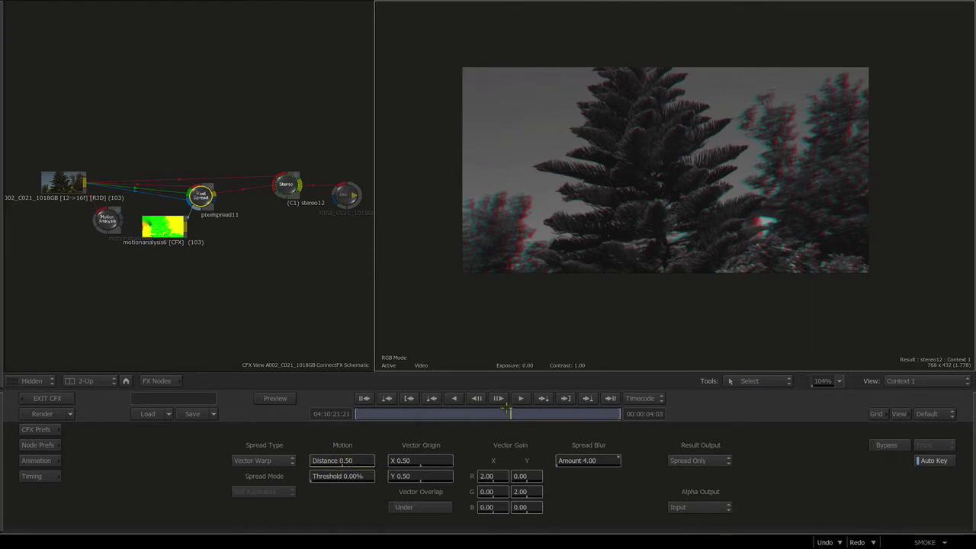